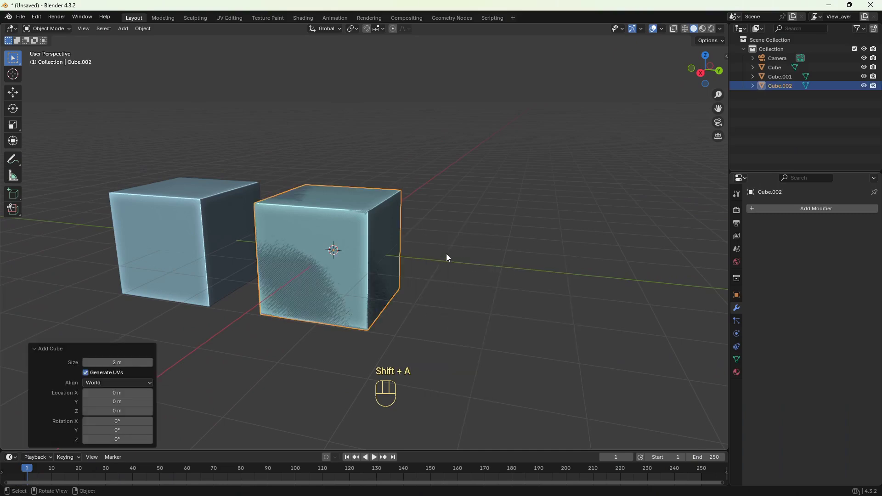
Move Cube.002 along the Y axis to 3.052 m, then reselect it.
key("g")
key("y")
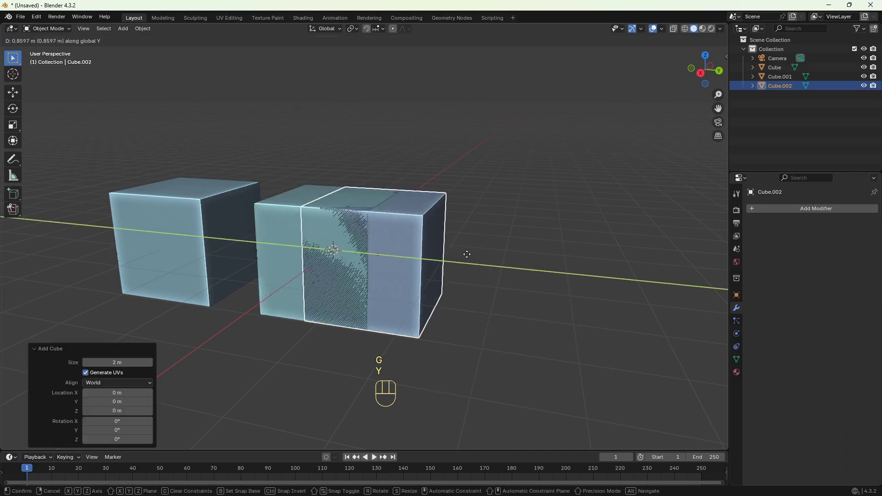
left_click(582, 259)
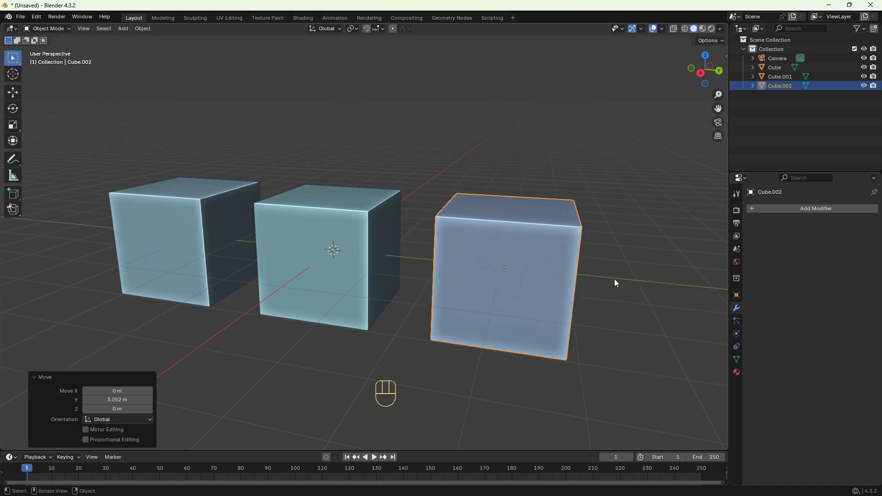
left_click(618, 276)
middle_click_drag(619, 273, 555, 258, "shift")
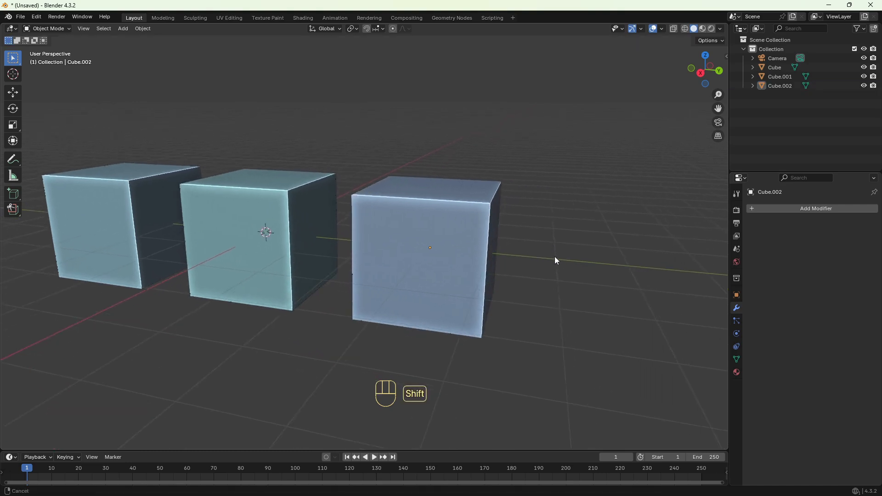
scroll(547, 258, "up", 2)
left_click(506, 253)
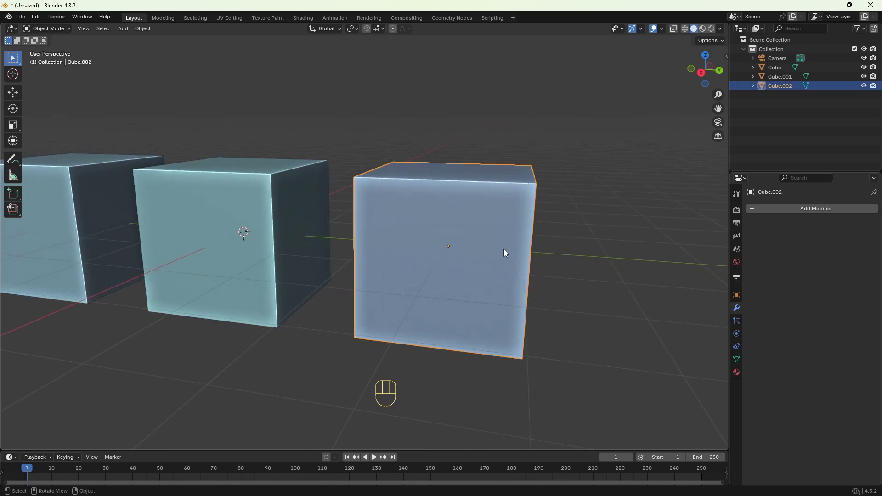
Subdivide Cube.002's mesh with 3 cuts to make a 4x4 grid per face.
key("Tab")
right_click(505, 249)
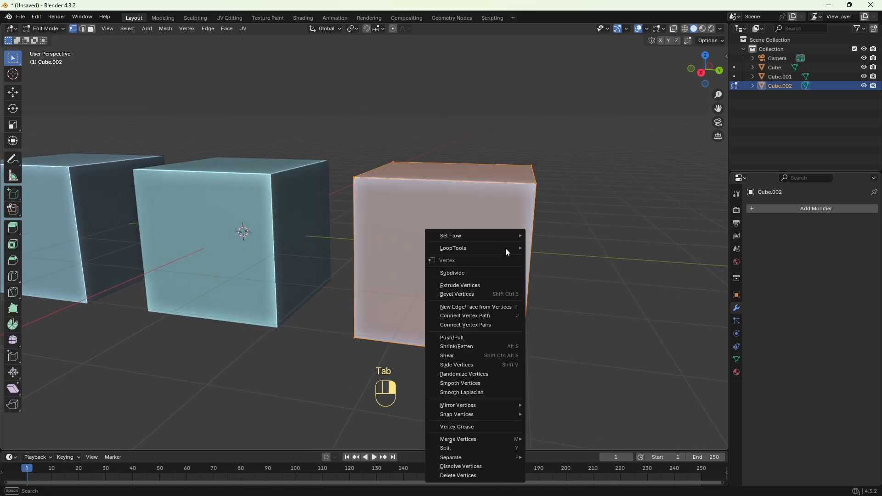
left_click(495, 270)
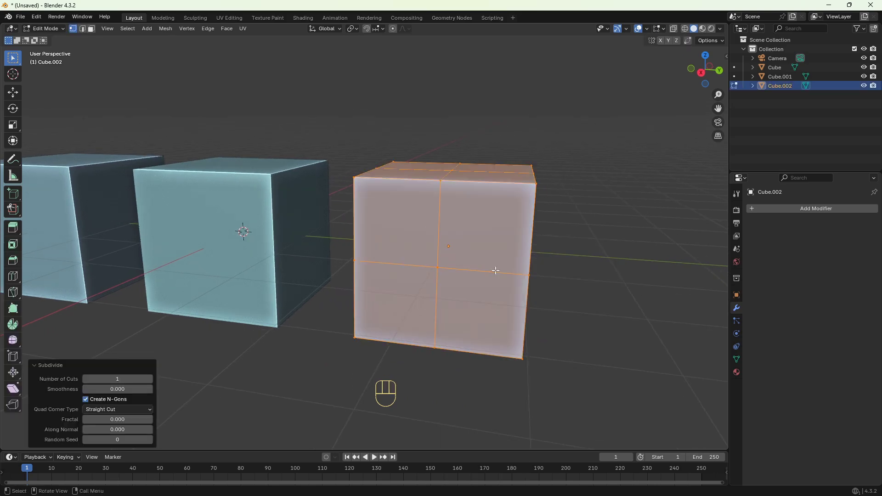
left_click(150, 379)
left_click(150, 380)
left_click(565, 267)
Add a loop cut near the bottom edge after undoing a first attempt near the top.
key("ctrl+r")
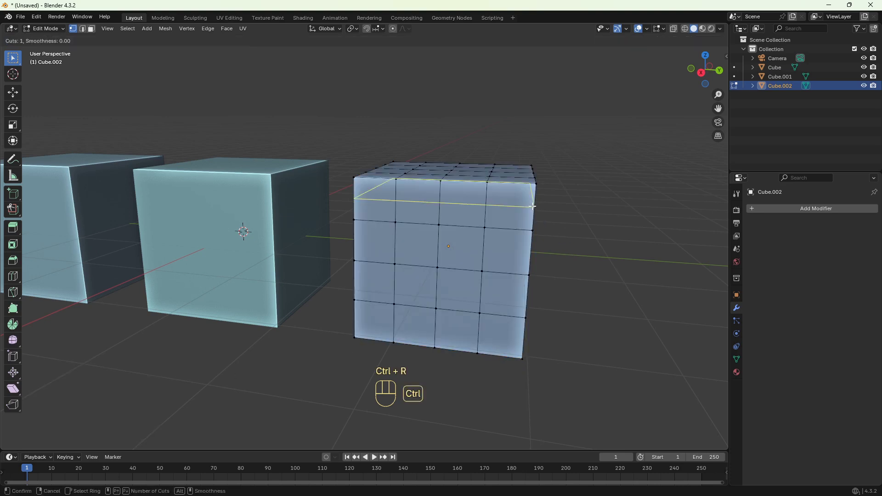
left_click(532, 208)
left_click(531, 212)
key("ctrl+r")
right_click(523, 252)
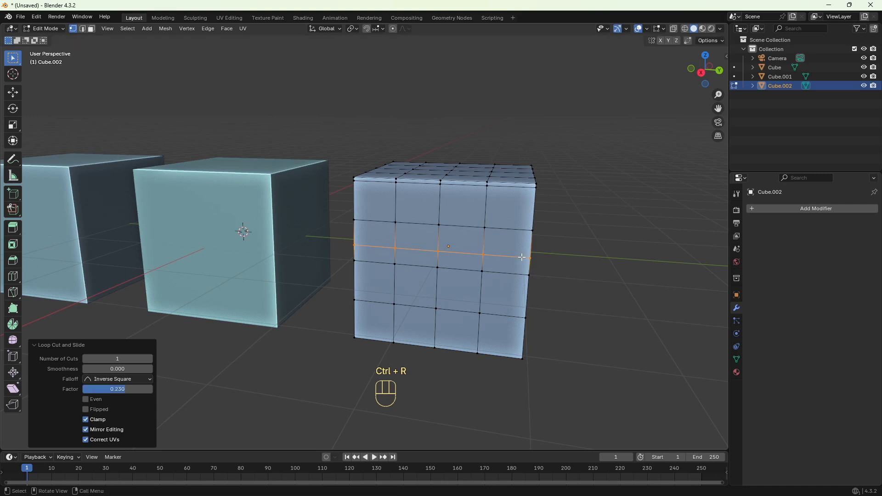
key("ctrl+z")
key("ctrl+r")
left_click(494, 342)
left_click(497, 352)
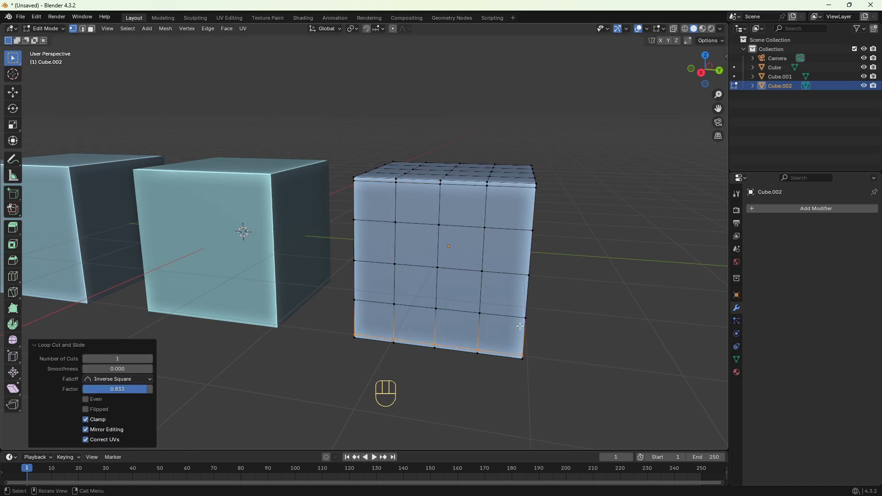
Add loop cuts slid close to the cube's right and left edges.
key("ctrl+r")
left_click(513, 255)
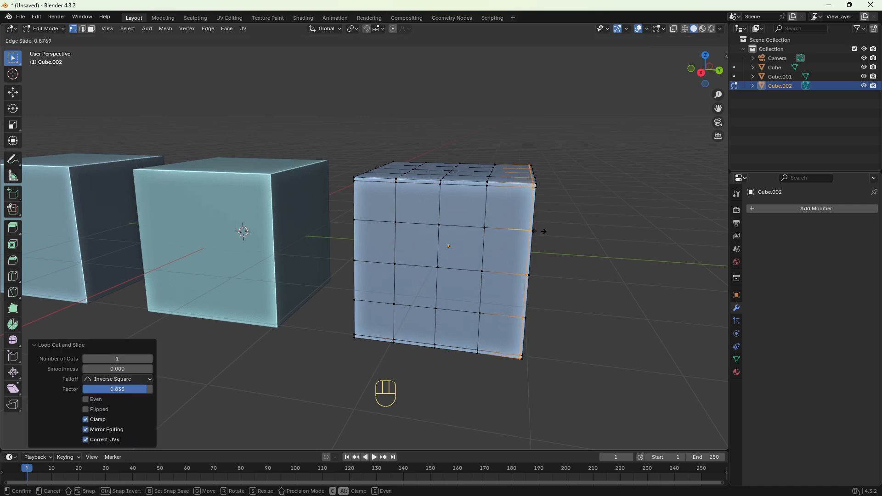
left_click(541, 230)
key("ctrl+r")
left_click(363, 249)
left_click(626, 285)
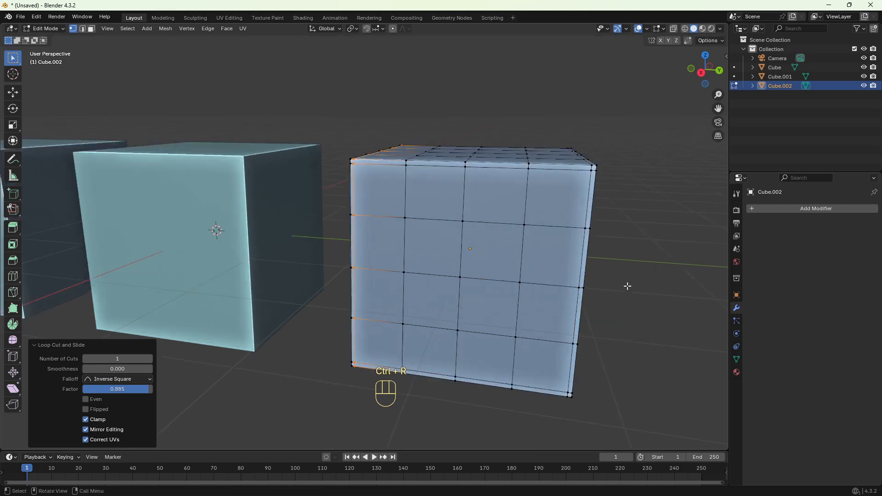
Add loop cuts near the corner and on another side, then select all three cubes.
middle_click_drag(627, 285, 426, 246)
key("ctrl+r")
left_click(369, 260)
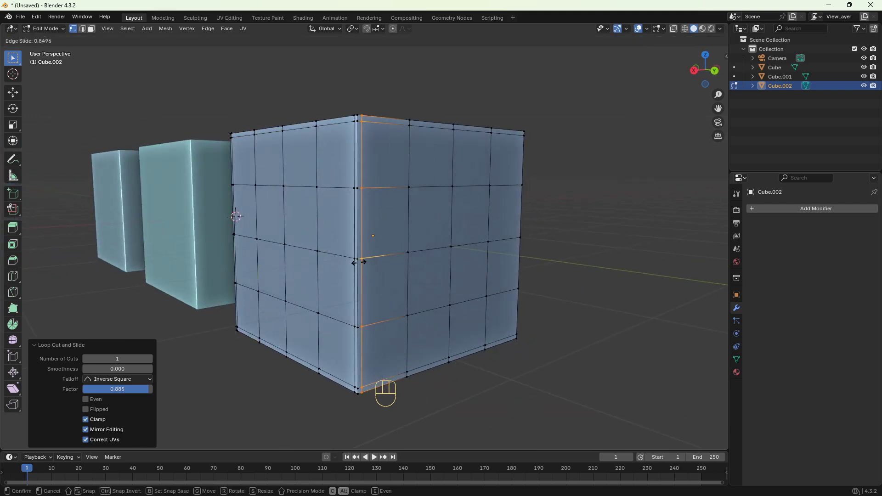
left_click(508, 272)
middle_click_drag(509, 271, 551, 274)
key("ctrl+r")
left_click(408, 253)
left_click(463, 269)
key("Tab")
left_click_drag(79, 158, 588, 248)
View all three cubes' meshes together, then return to Object Mode with only Cube.002 selected.
key("Tab")
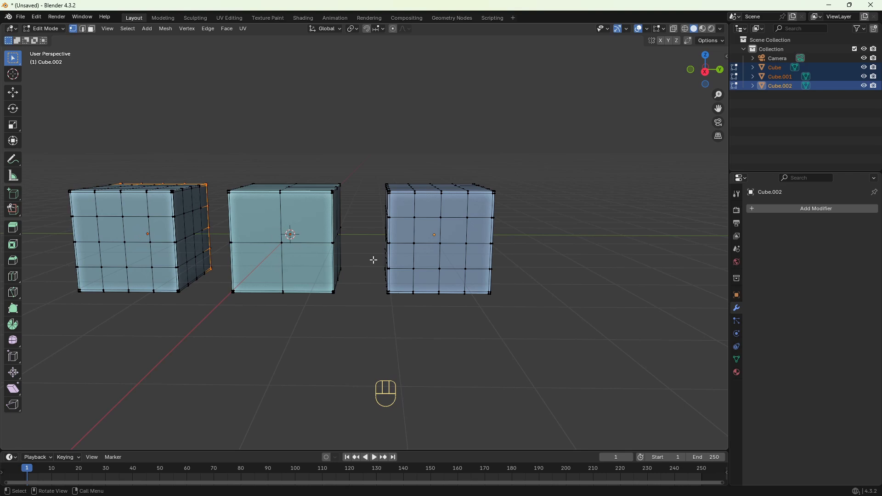
left_click(530, 249)
key("Tab")
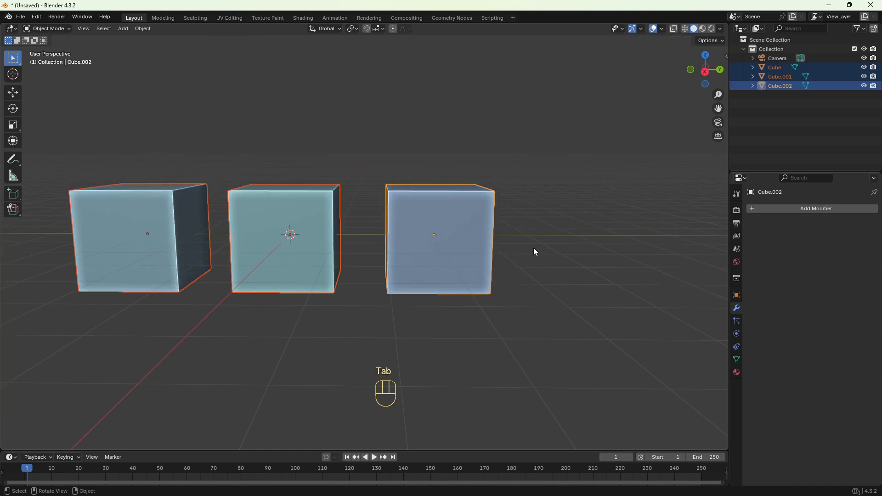
scroll(534, 247, "up", 2)
middle_click_drag(533, 247, 519, 249)
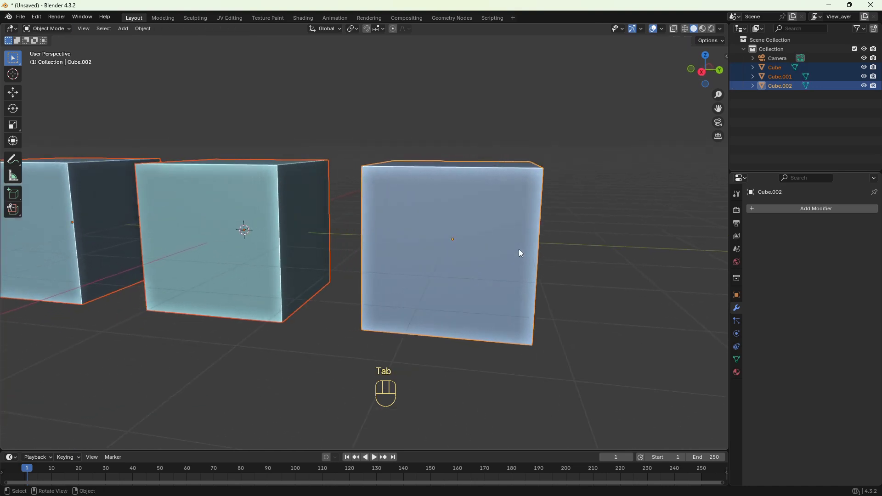
left_click(493, 247)
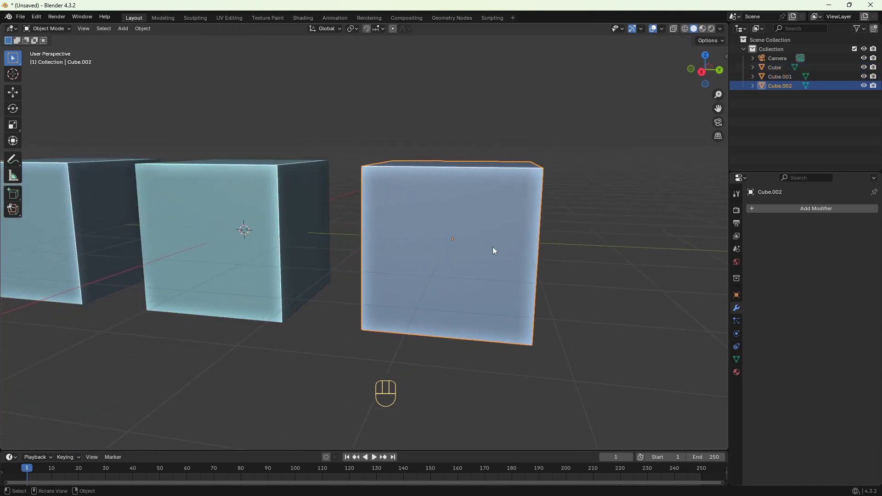
Select Cube.002's four central front faces and apply LoopTools Circle to make them round.
key("Tab")
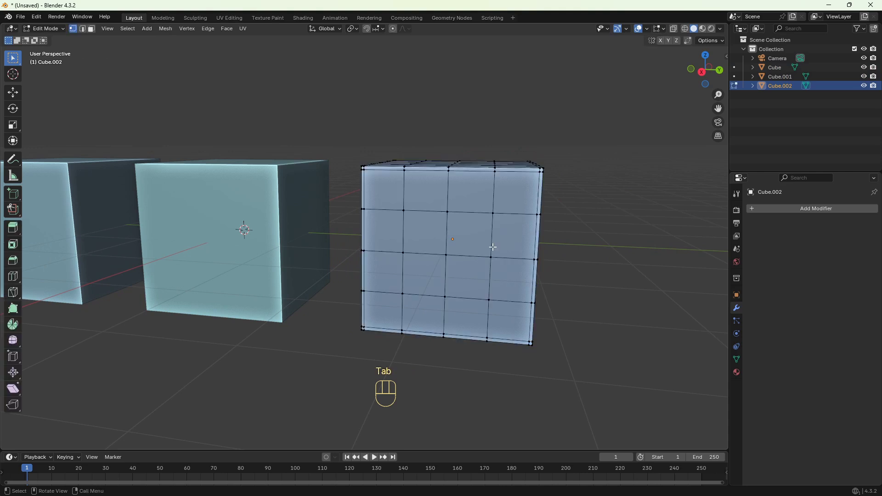
key("3")
left_click_drag(419, 221, 468, 278)
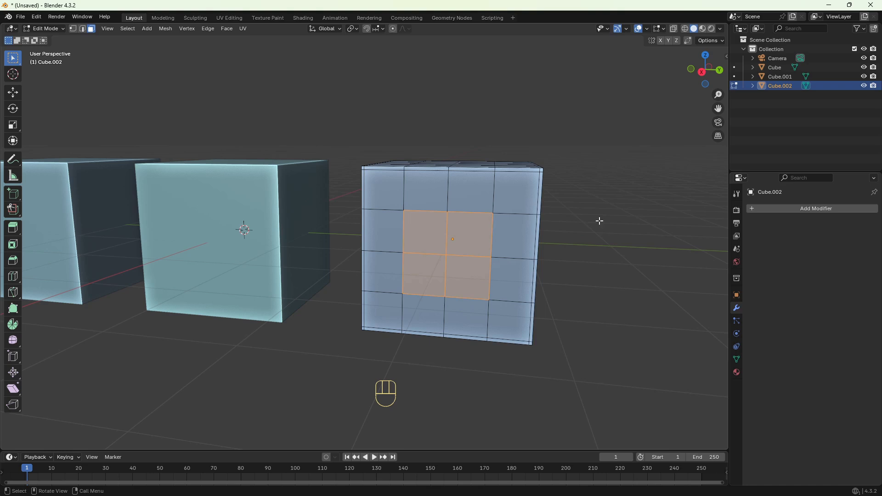
right_click(565, 195)
mouse_move(565, 193)
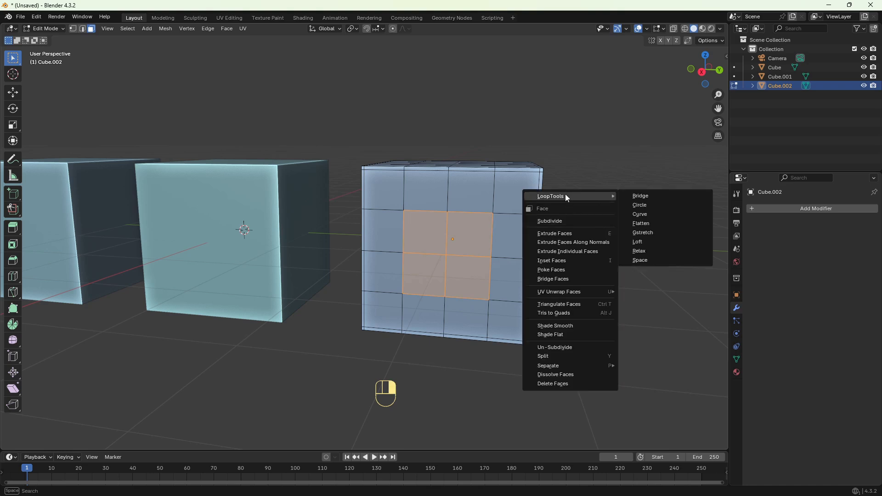
left_click(639, 205)
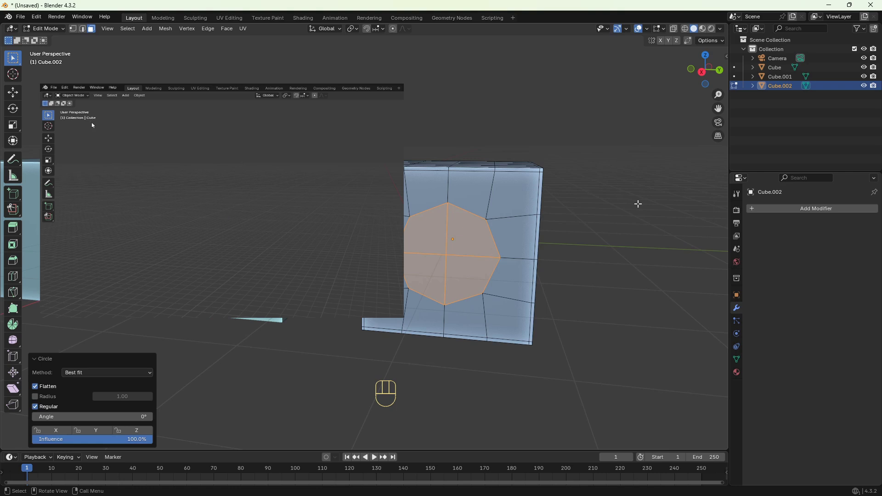
mouse_move(620, 226)
middle_mouse_down()
mouse_move(635, 233)
mouse_move(636, 222)
mouse_move(613, 233)
middle_mouse_up()
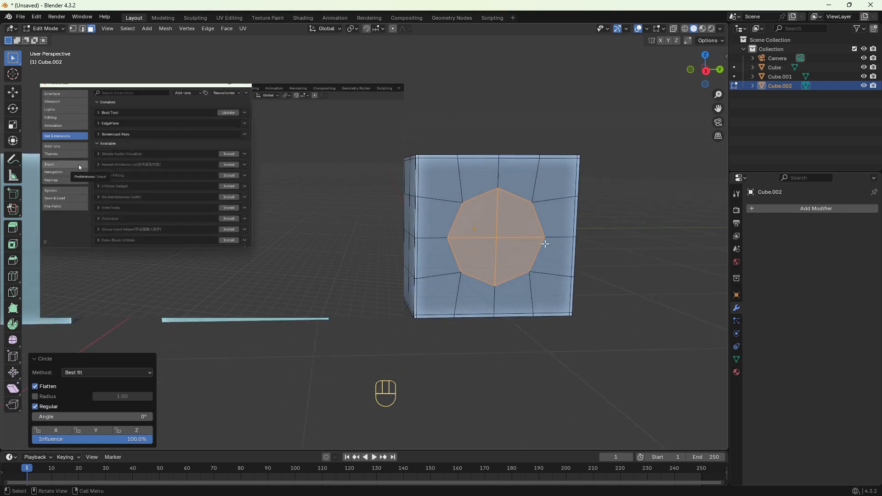
middle_click_drag(545, 243, 497, 258)
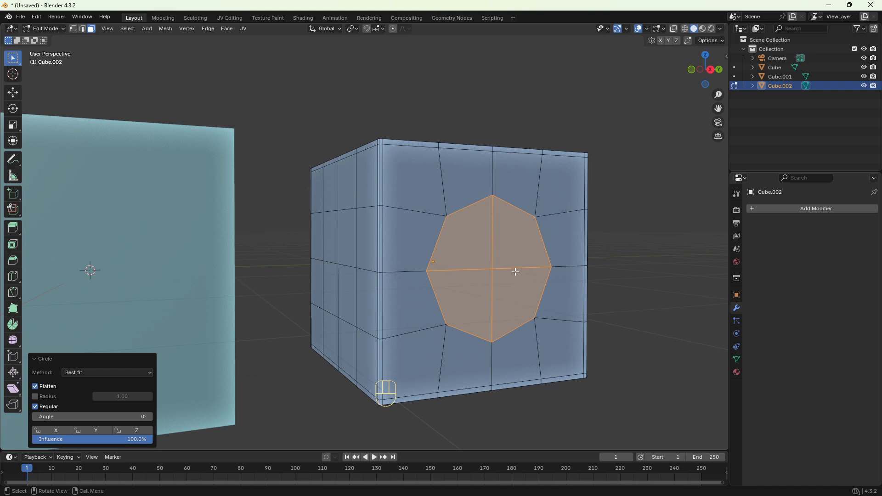
Inset the circular face and extrude it inward three times to form a stepped recess.
key("i")
left_click(511, 271)
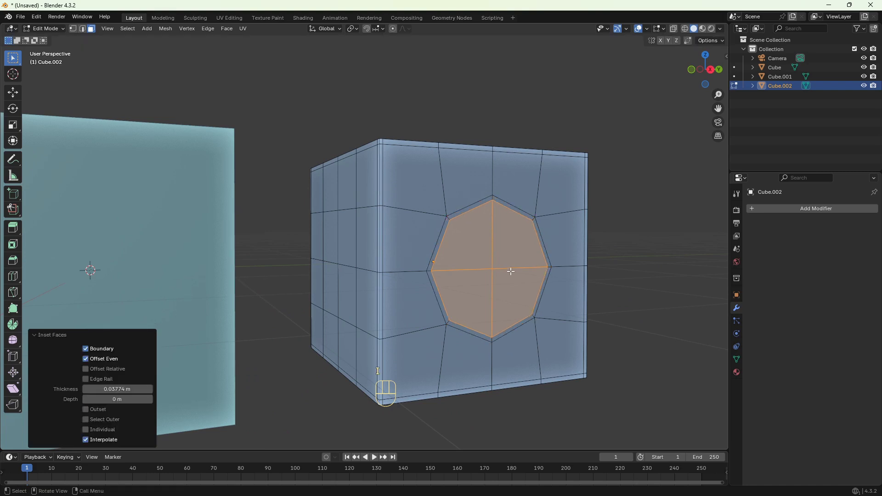
key("e")
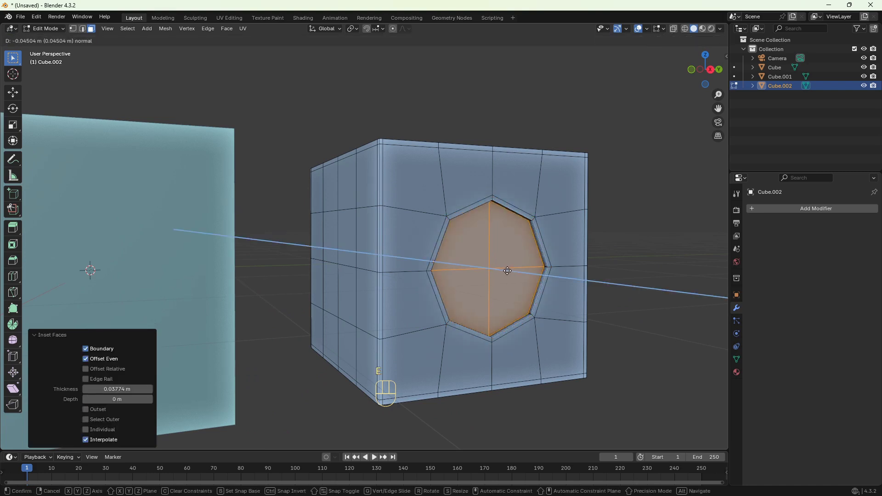
left_click(508, 271)
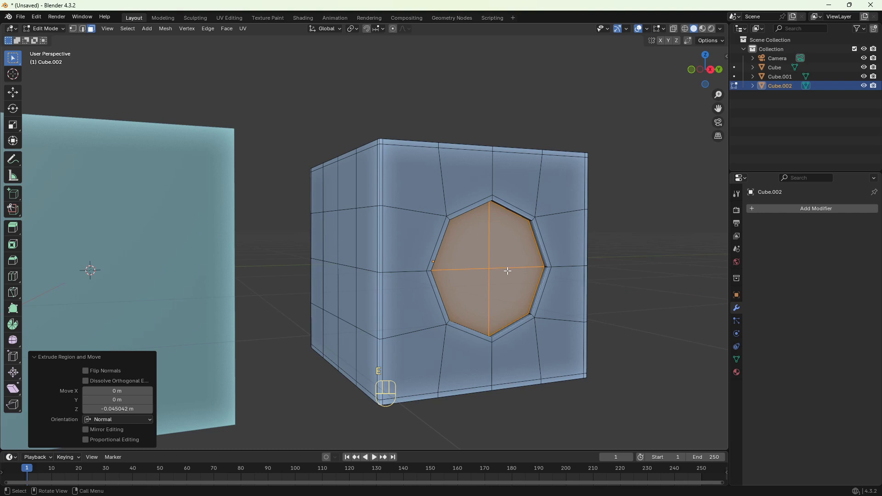
key("e")
left_click(487, 264)
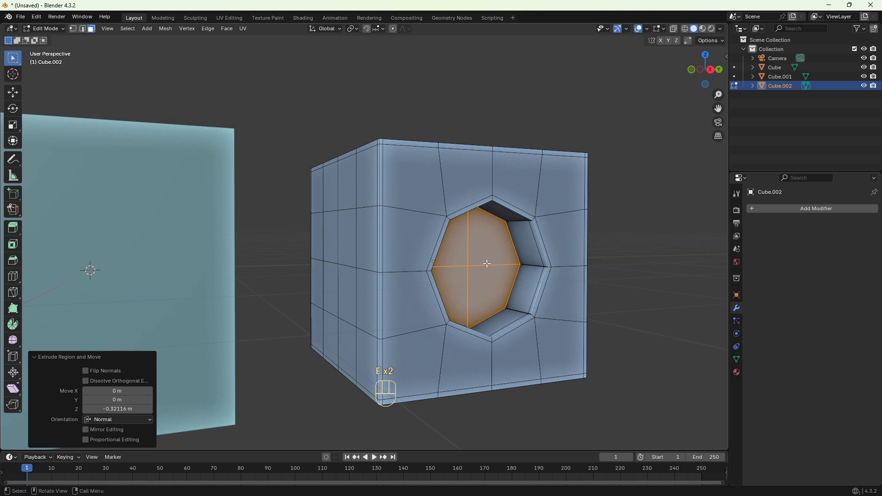
key("e")
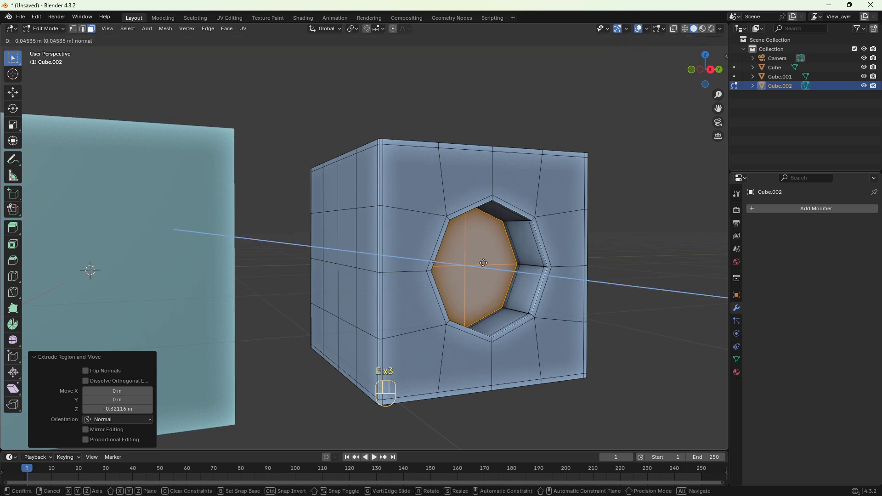
left_click(484, 264)
Inset the recess's bottom octagon face by 0.04886 m.
key("i")
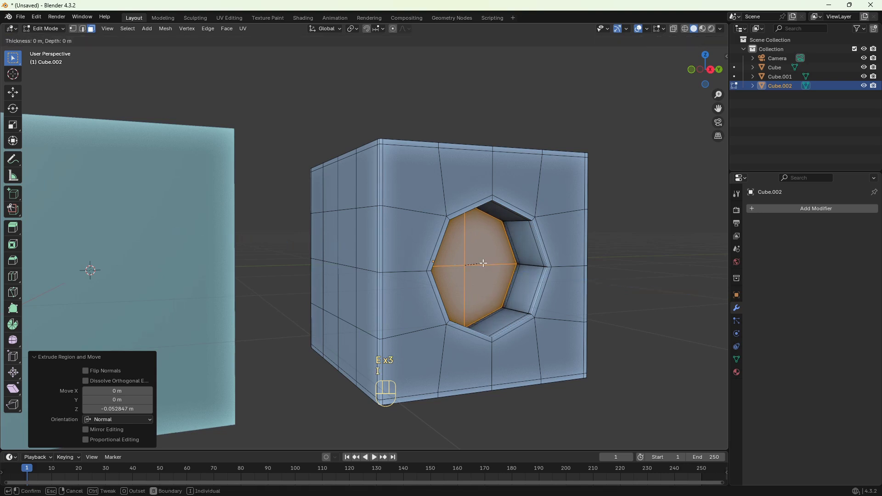
left_click(478, 263)
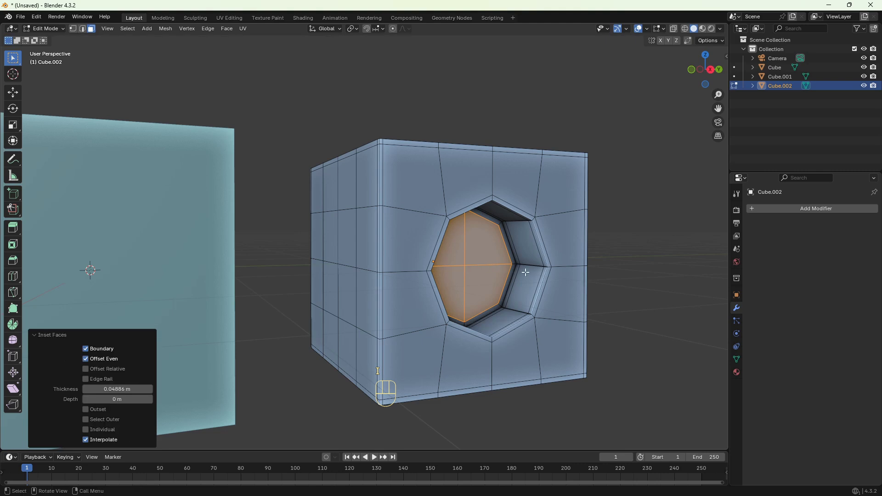
scroll(534, 275, "down", 1)
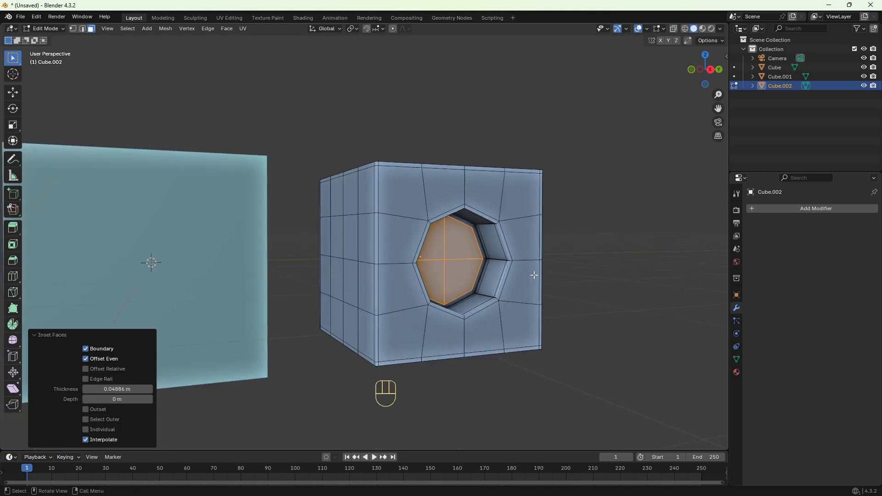
scroll(534, 275, "down", 1)
Add a Subdivision Surface modifier to Cube.002 with viewport level 2.
left_click(793, 207)
mouse_move(793, 208)
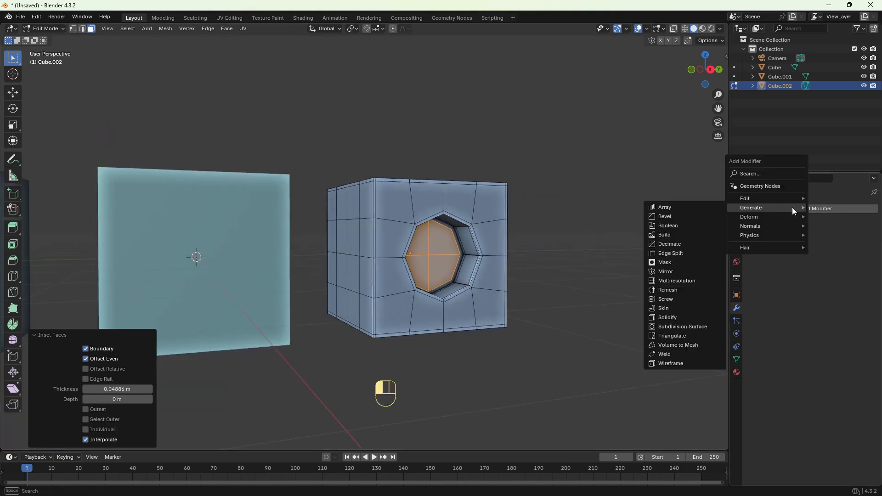
left_click(683, 327)
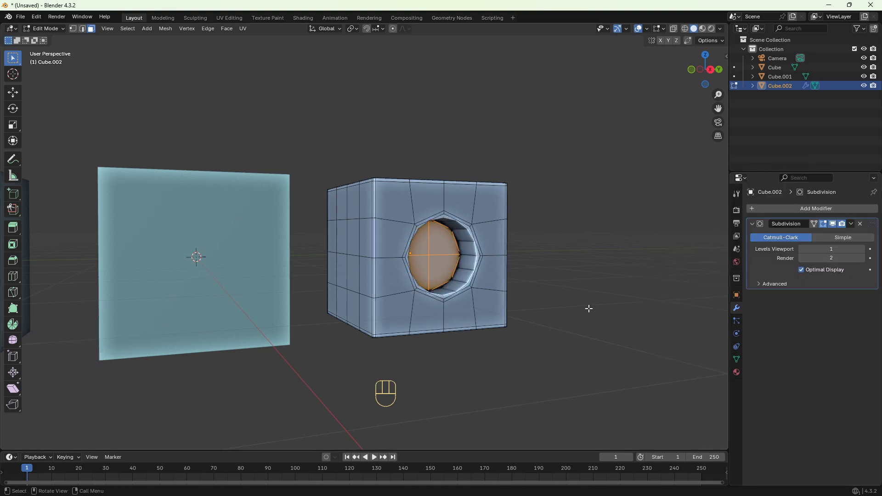
left_click(862, 249)
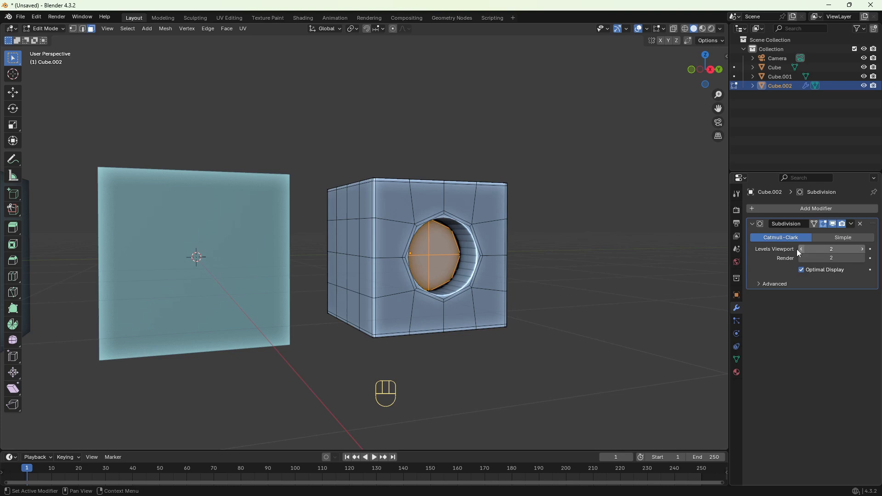
Return to Object Mode and apply Shade Smooth to Cube.002.
key("Tab")
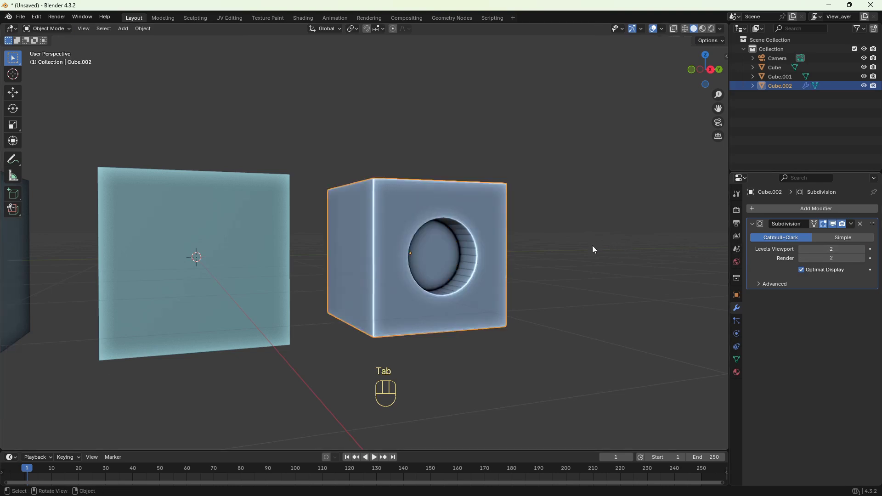
right_click(522, 250)
left_click(442, 240)
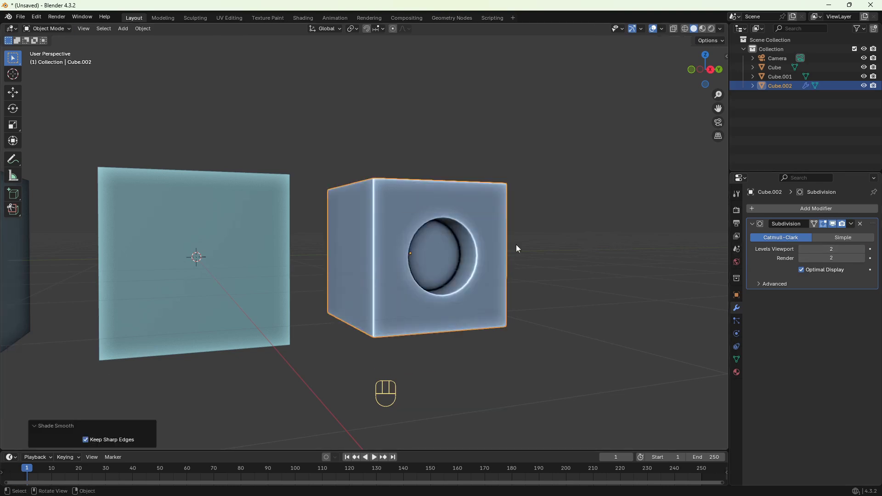
middle_click_drag(517, 245, 456, 271)
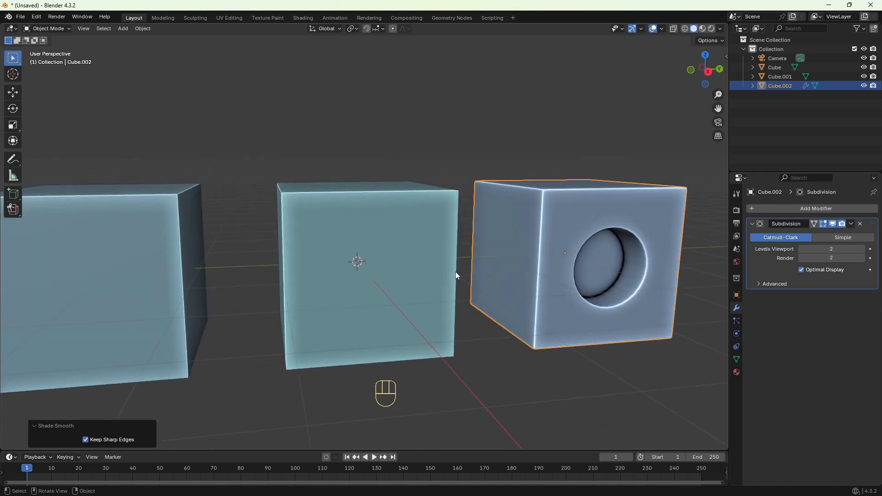
Select the centre vertex of the middle cube's front face in vertex select mode.
left_click(423, 269)
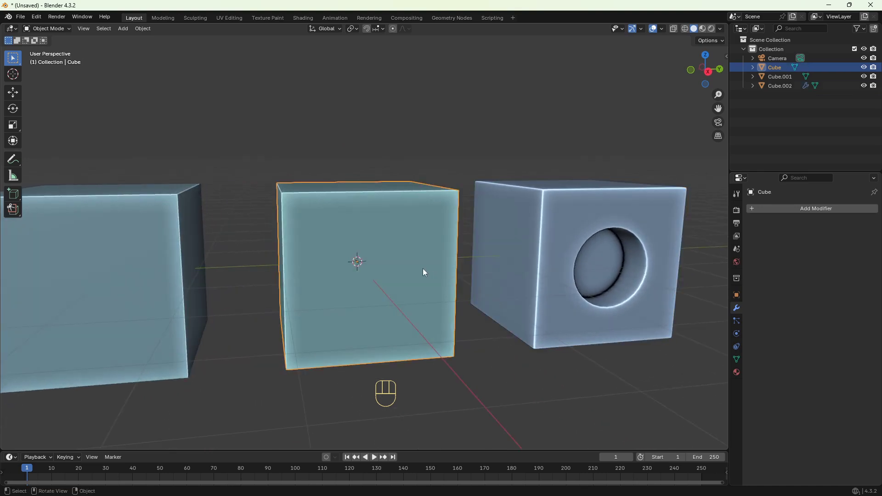
key("Tab")
middle_click_drag(424, 271, 436, 265)
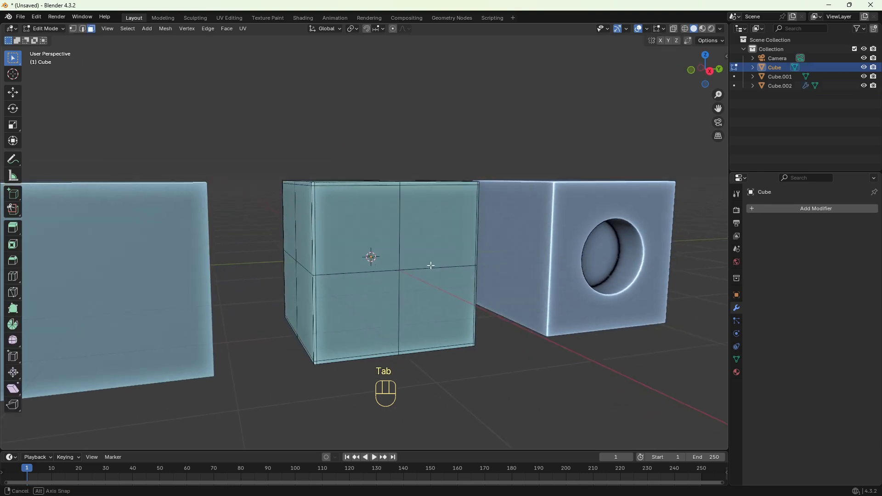
middle_click_drag(388, 238, 385, 237)
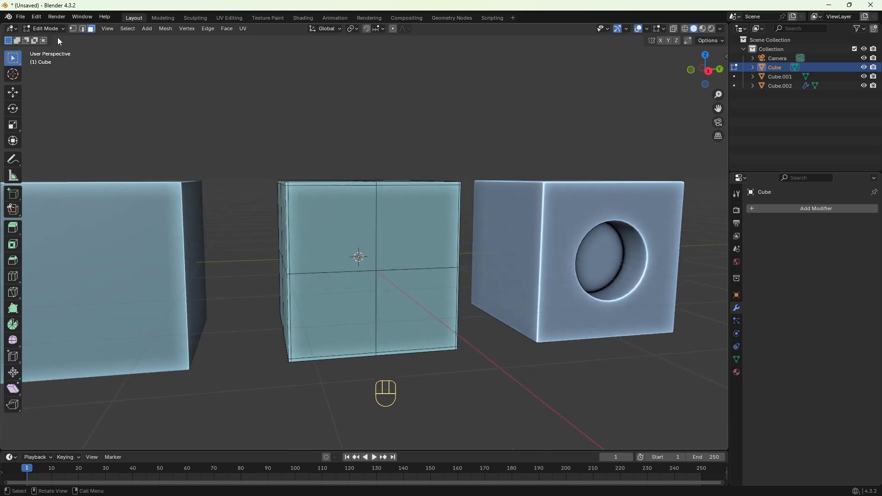
left_click(73, 29)
left_click(379, 272)
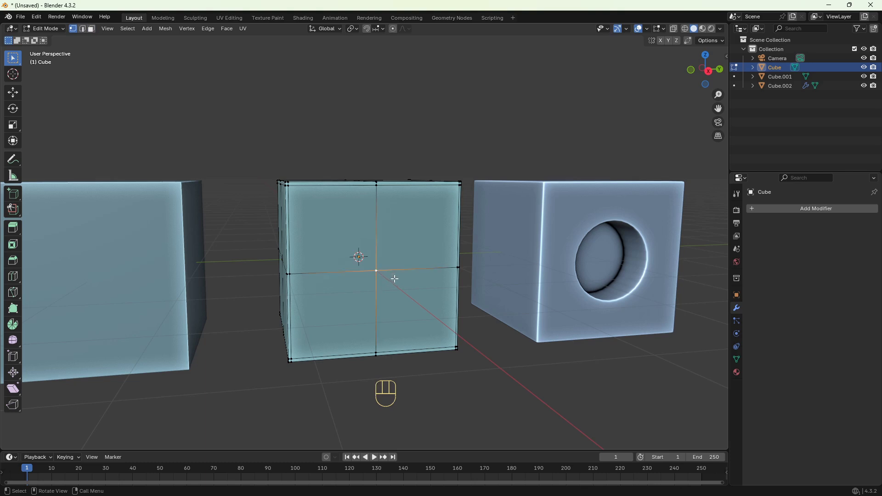
Vertex-bevel the centre vertex to 0.566 m width with 5 segments.
middle_click_drag(395, 279, 403, 278)
key("ctrl+b")
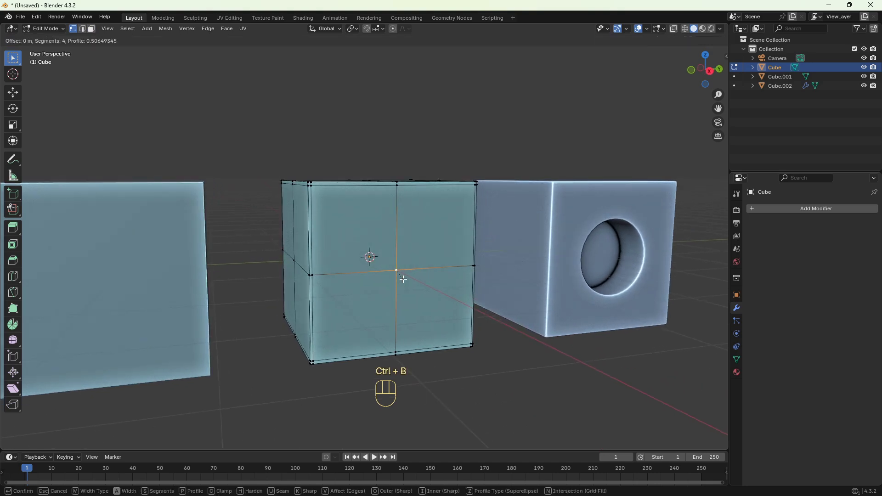
key("v")
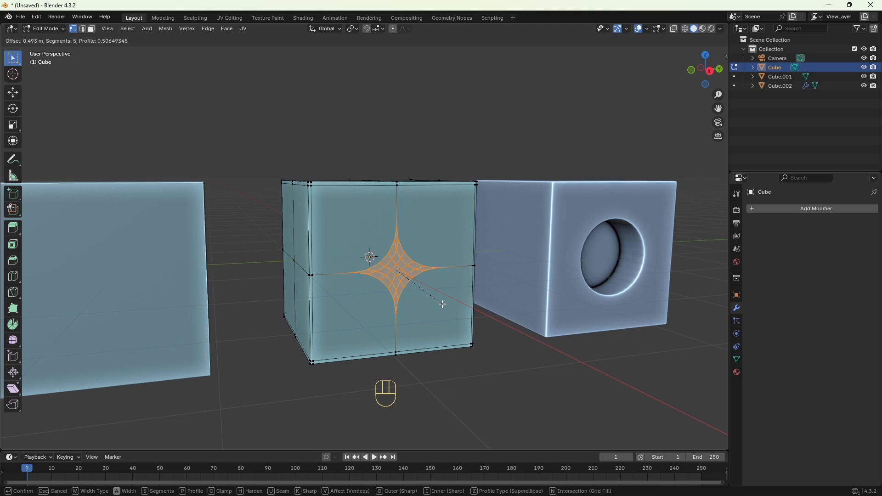
scroll(443, 305, "down", 1)
scroll(443, 306, "down", 1)
Confirm the 0.566 m vertex bevel, then set Segments to 2 and Shape to 0.084.
left_click(445, 311)
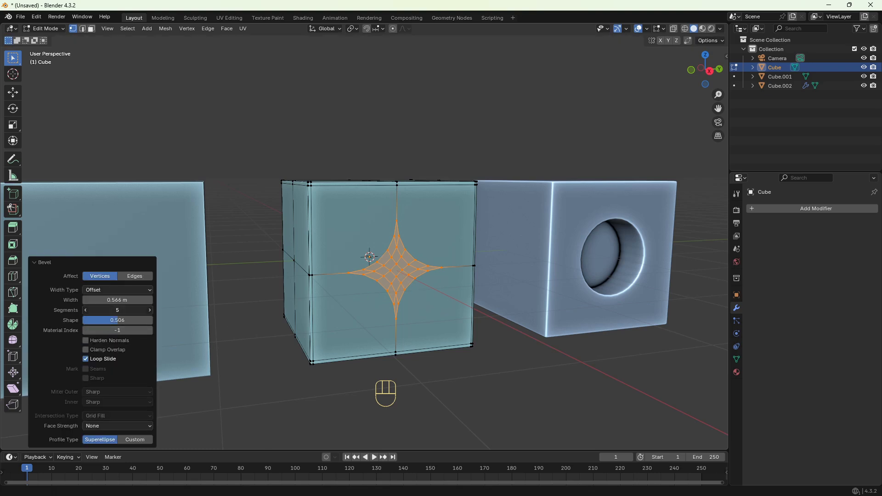
left_click_drag(121, 312, 103, 312)
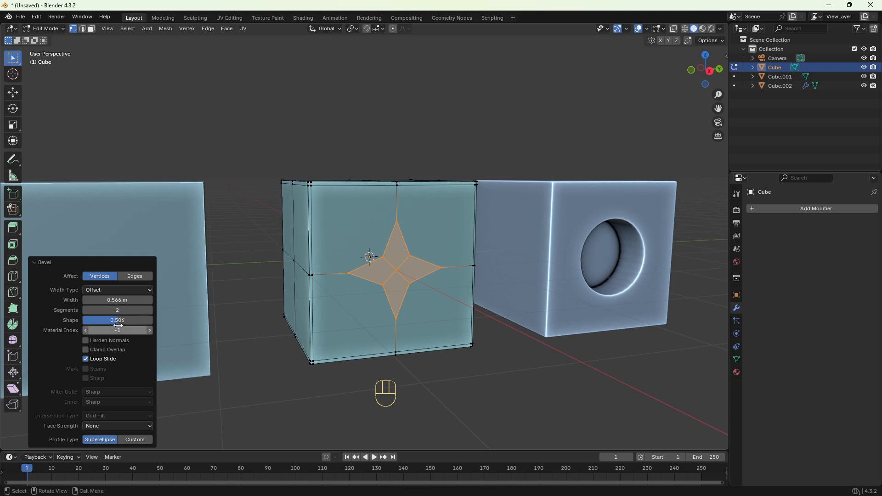
left_click_drag(119, 324, 90, 324)
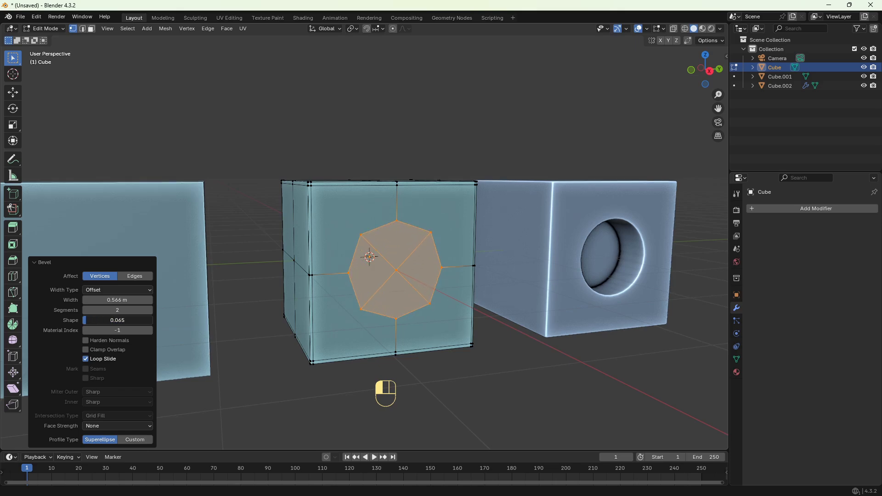
left_click_drag(90, 324, 125, 321)
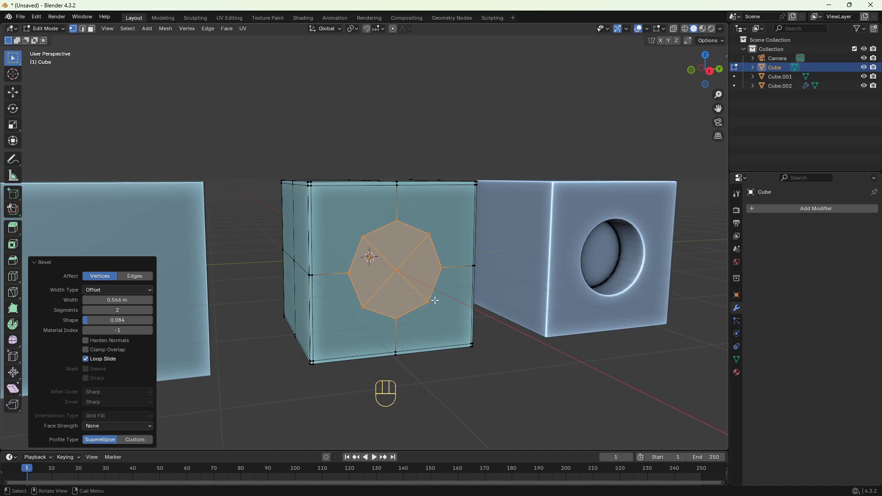
Inset Cube's octagonal face and scale it up slightly.
key("i")
left_click(429, 301)
middle_click_drag(429, 301, 440, 296)
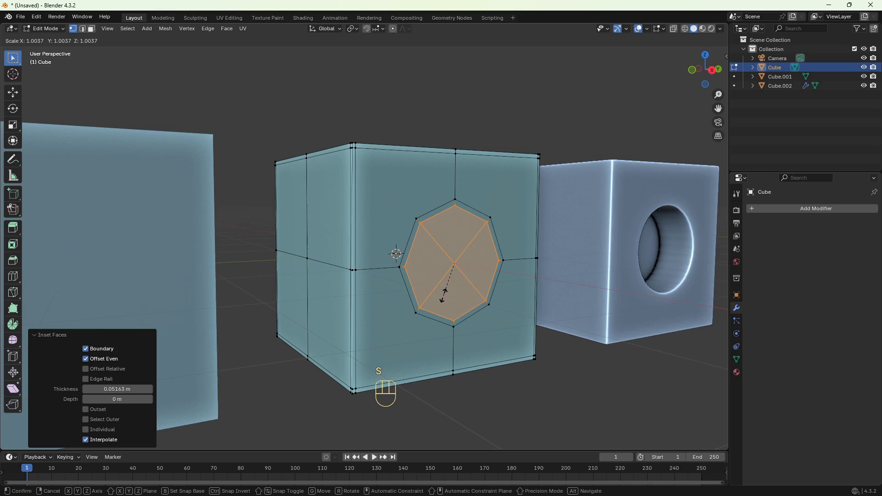
key("s")
left_click(440, 295)
Extrude the octagon inward twice and inset the face at the hole's bottom.
key("e")
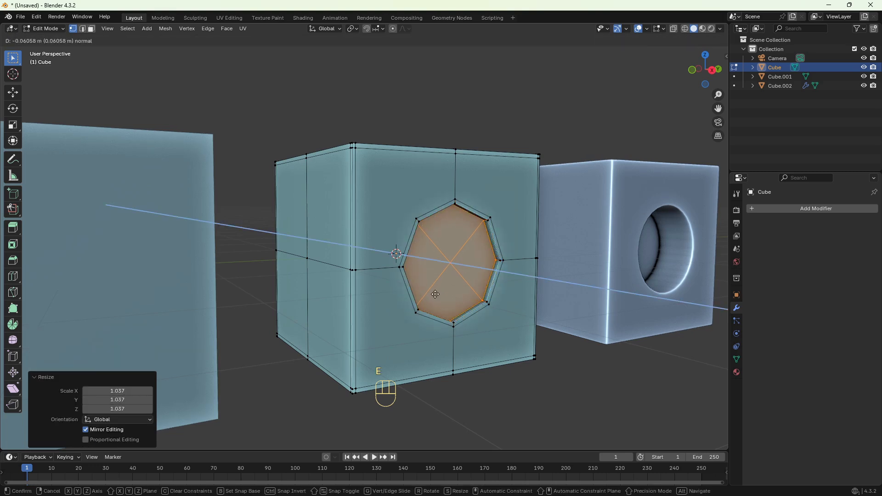
left_click(436, 295)
key("e")
left_click(412, 290)
key("e")
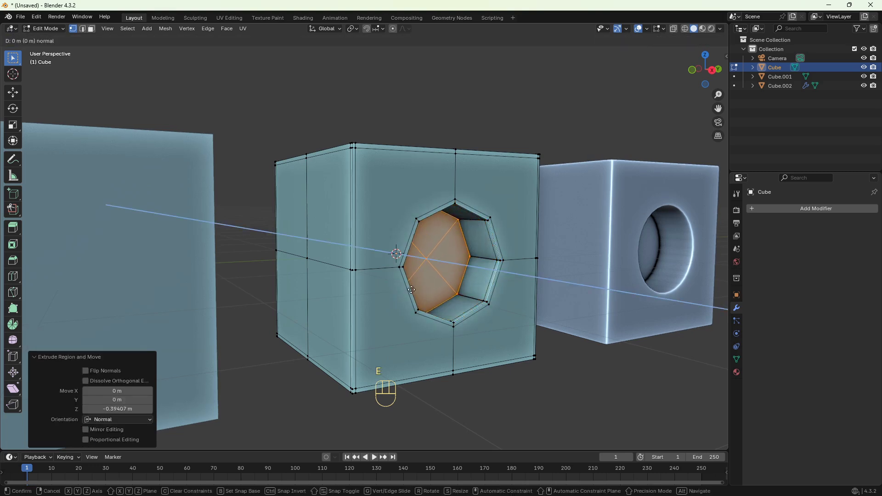
right_click(412, 290)
key("i")
left_click(454, 306)
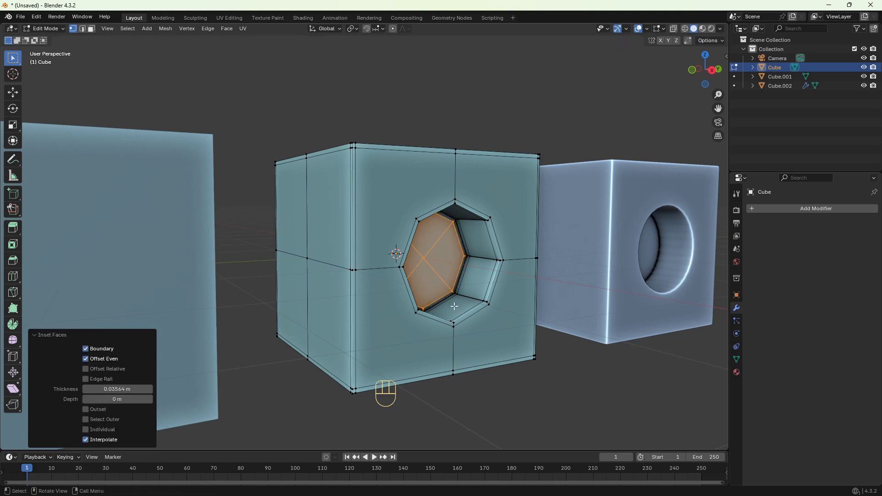
Add a Subdivision Surface modifier to Cube at viewport level 2.
middle_click_drag(454, 306, 503, 329)
left_click(817, 209)
mouse_move(781, 200)
left_click(706, 297)
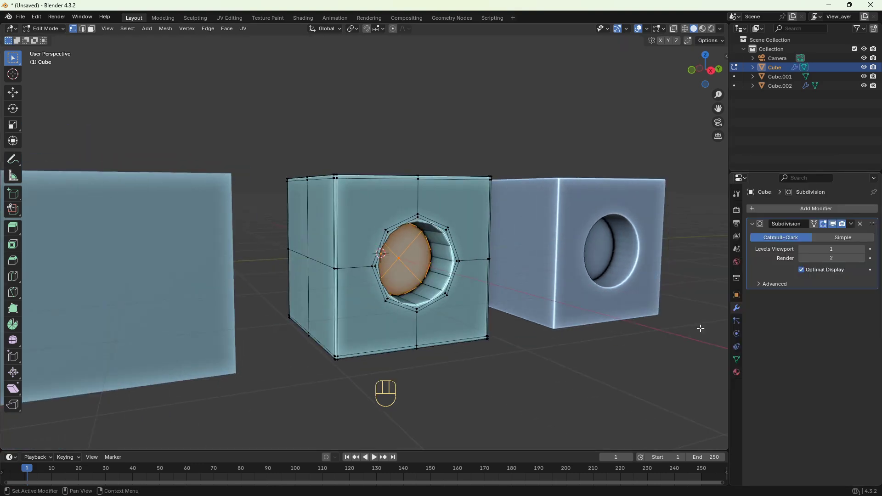
left_click(862, 250)
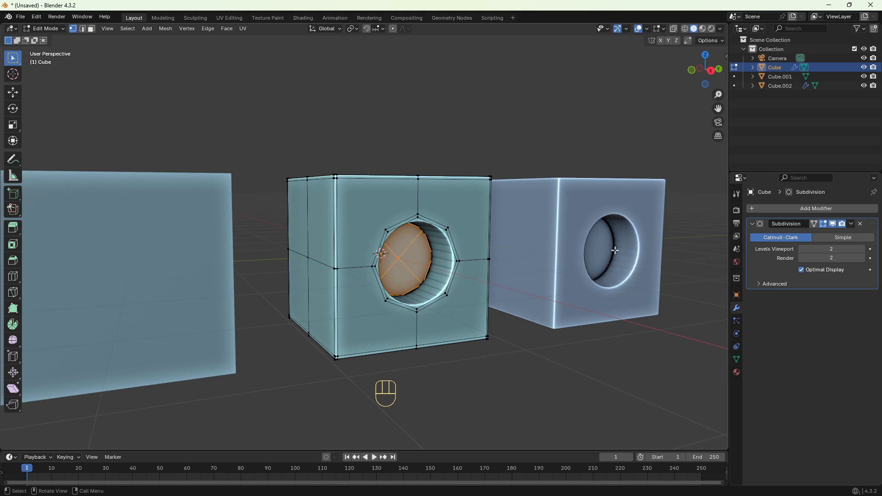
In Object Mode, remove the Subdivision modifier and shade Cube smooth.
key("Tab")
left_click(861, 224)
right_click(448, 217)
left_click(448, 218)
middle_click_drag(448, 217, 454, 268)
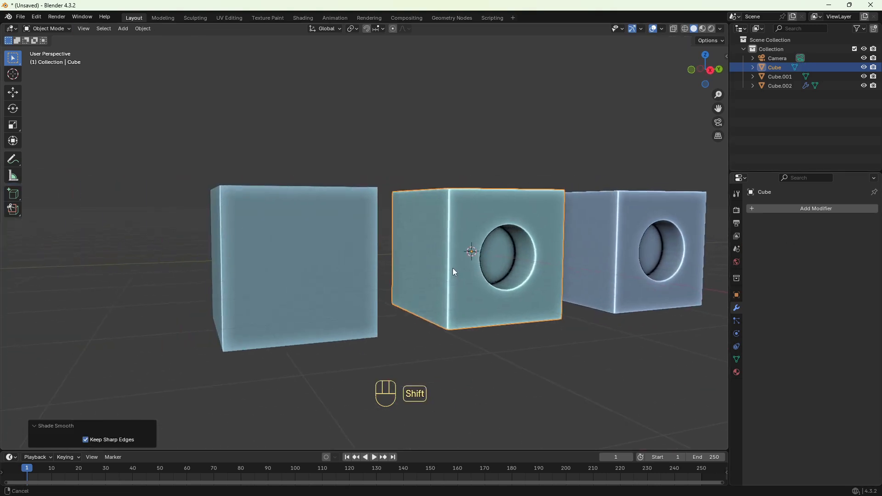
Select the four central edge loops on the left cube's front face in Edit Mode.
left_click(370, 264)
key("Tab")
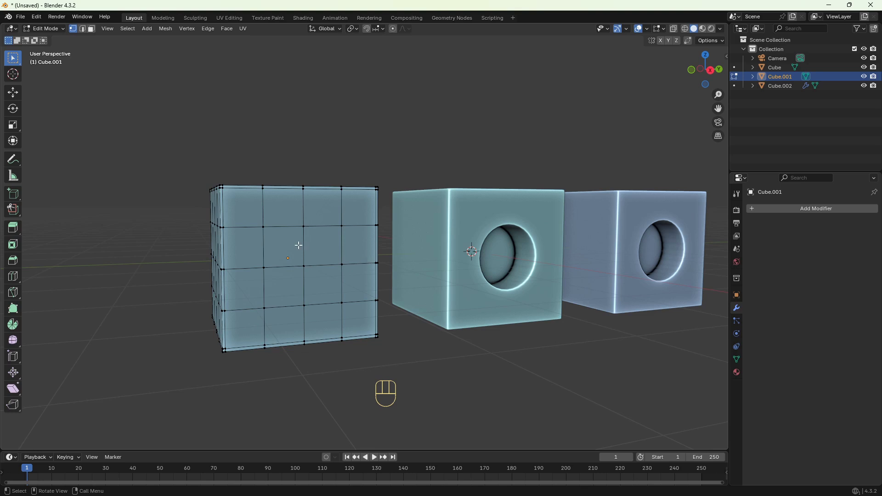
middle_click_drag(265, 227, 237, 232)
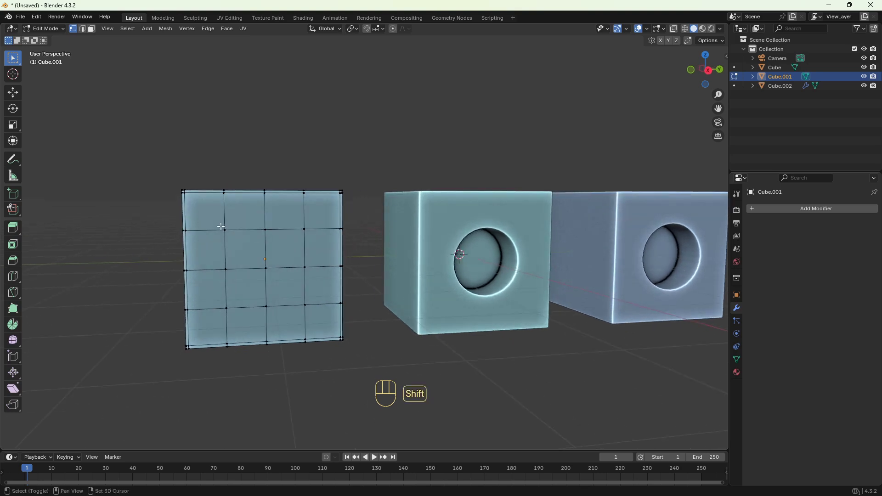
left_click(312, 234, "alt+shift")
left_click(317, 294, "alt+shift")
left_click(305, 264, "alt+shift")
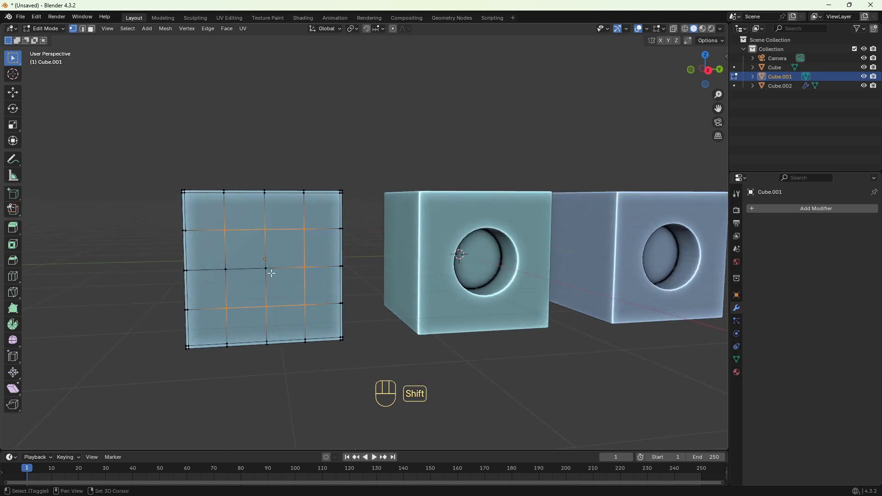
left_click(224, 262, "alt+shift")
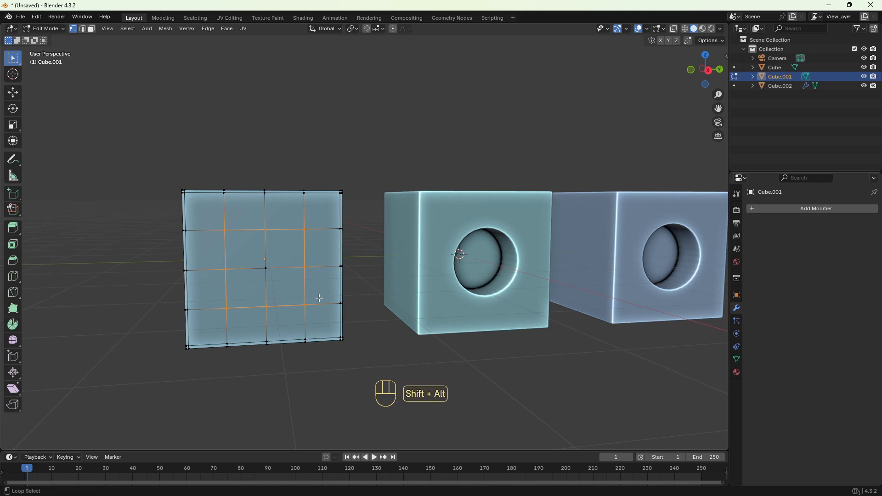
Apply To Sphere at factor 1.000 to turn the loops into a regular octagon.
key("shift+alt+s")
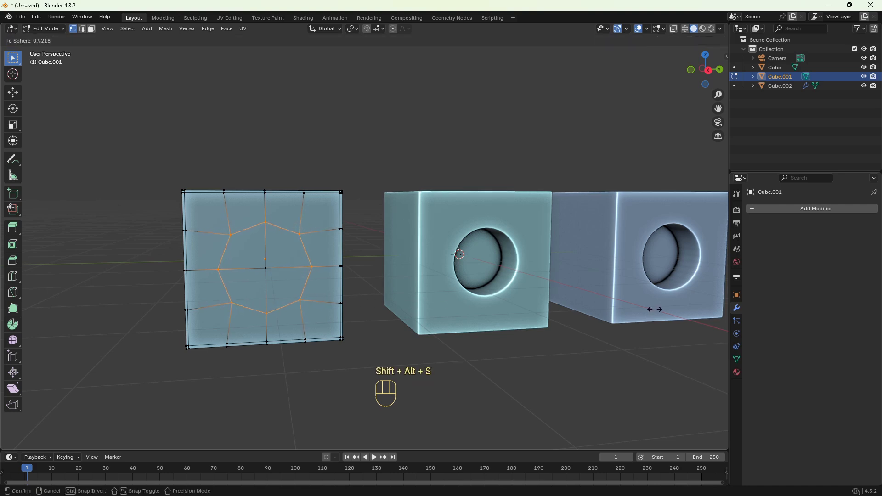
left_click(191, 328)
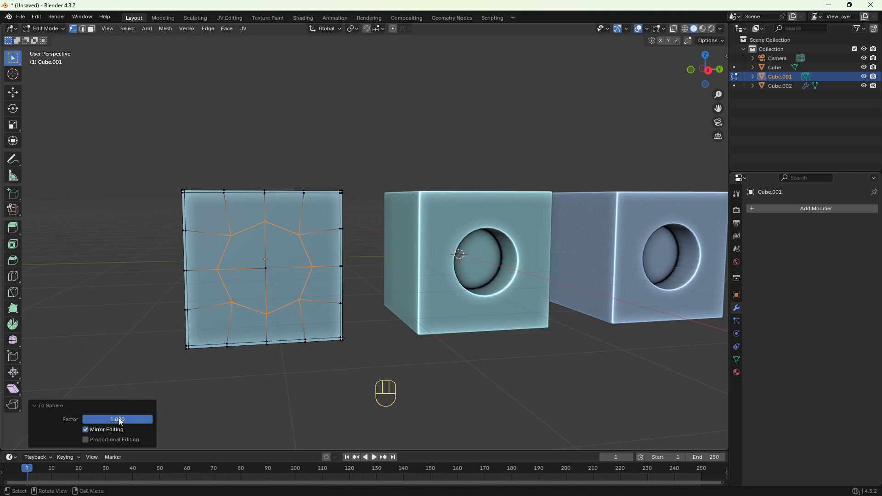
left_click_drag(121, 421, 210, 419)
middle_click_drag(332, 387, 384, 299)
Inset the left cube's octagon face by 0.04239 m and extrude it about 0.069 m inward.
key("3")
scroll(381, 300, "up", 2)
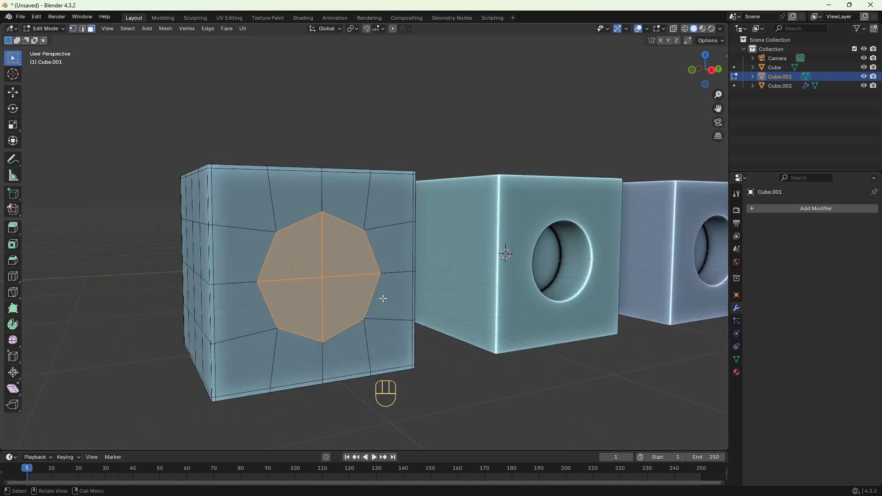
key("i")
left_click(379, 299)
left_click(357, 296)
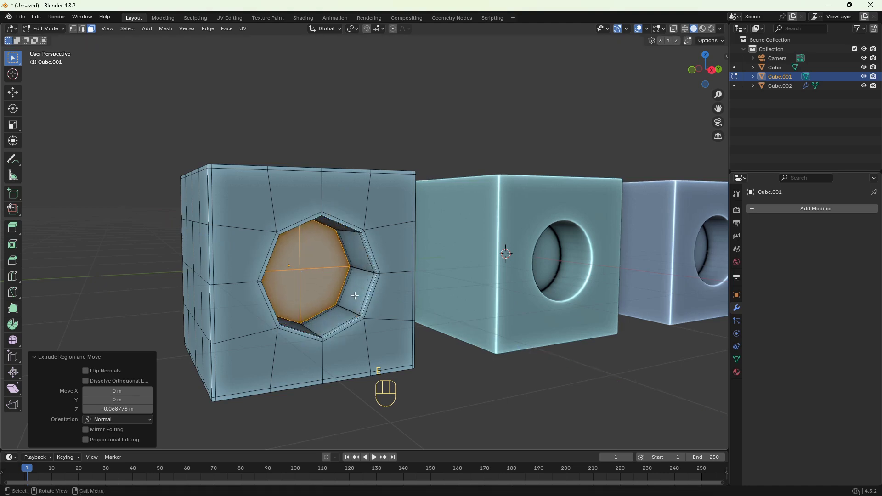
Deselect, then select the four central faces on another grid side of the cube.
left_click(378, 367)
middle_click_drag(378, 367, 405, 305)
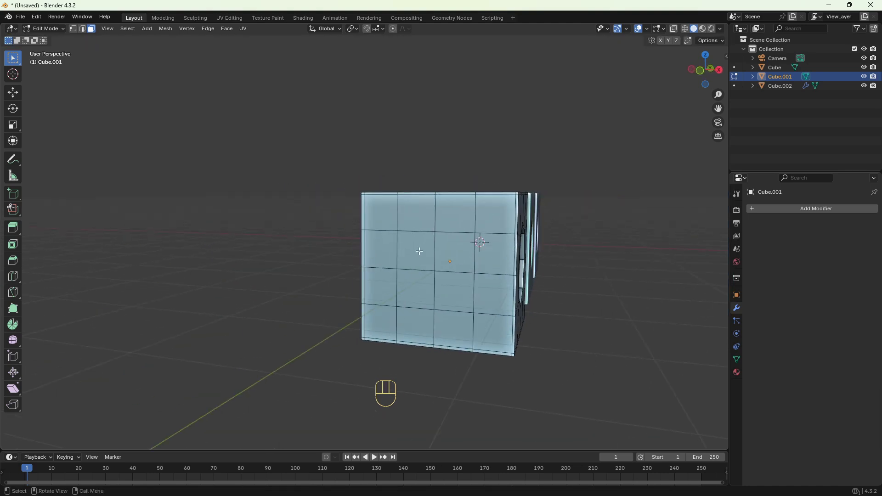
left_click_drag(419, 251, 449, 280)
middle_click_drag(449, 280, 549, 296)
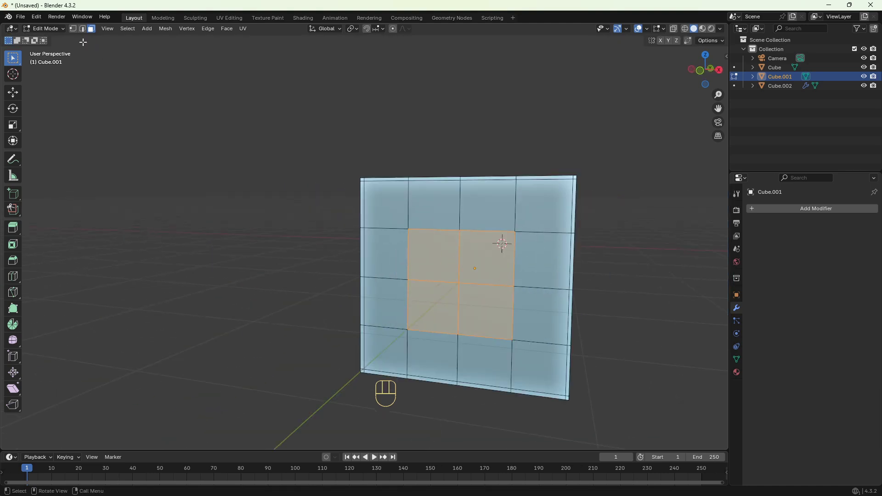
In vertex mode, apply To Sphere at factor 1.000 to round the central loops into an octagon.
key("1")
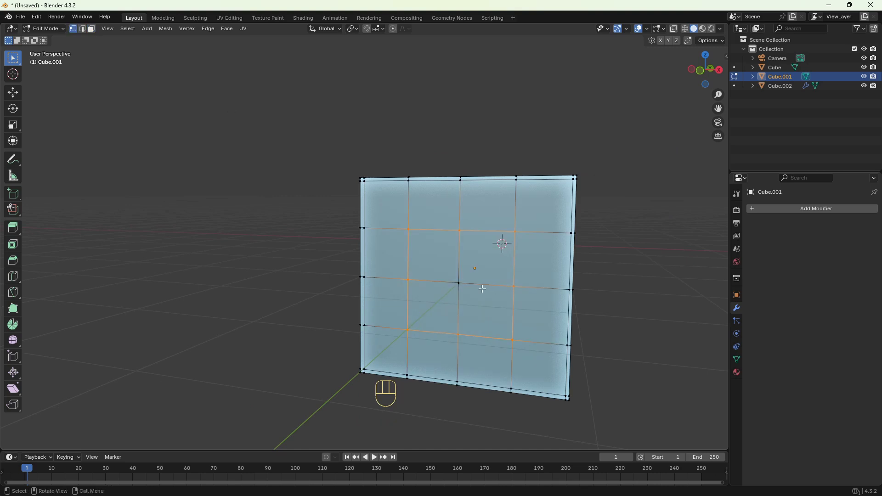
left_click(164, 29)
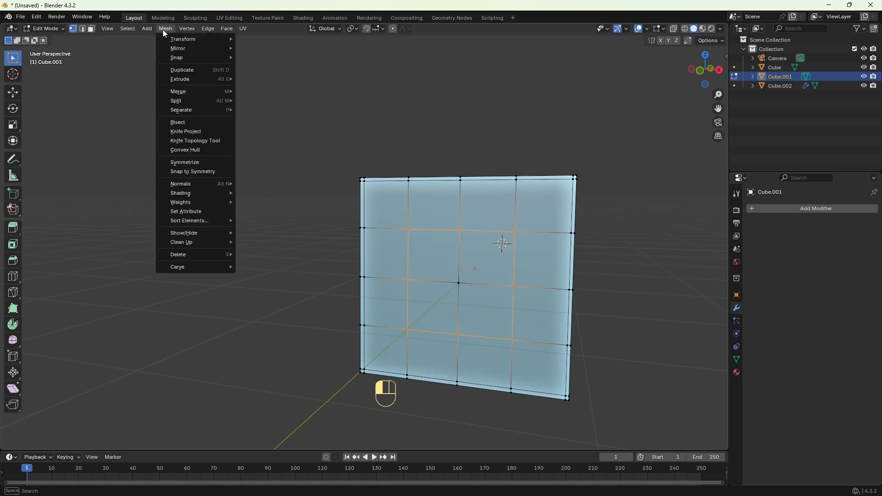
mouse_move(220, 39)
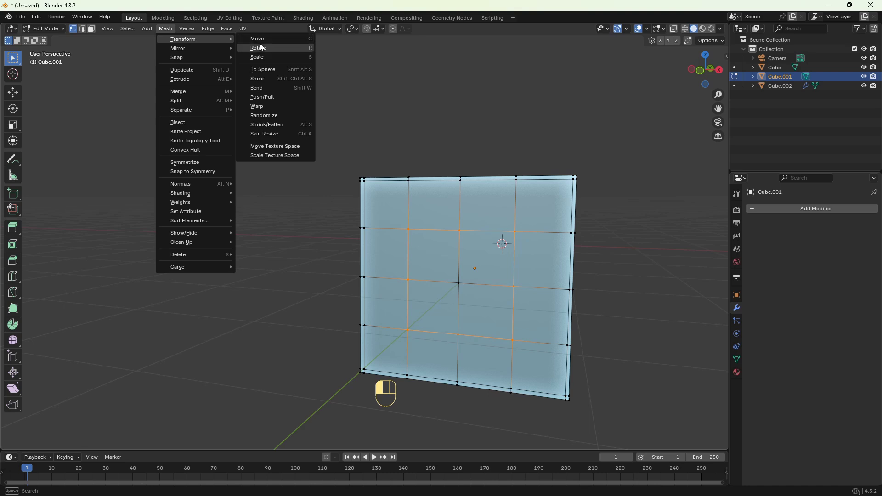
left_click(267, 70)
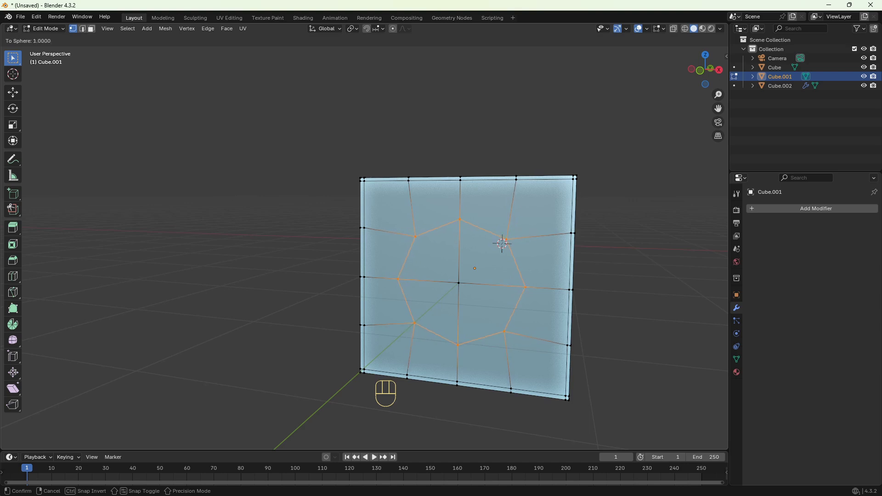
left_click(683, 260)
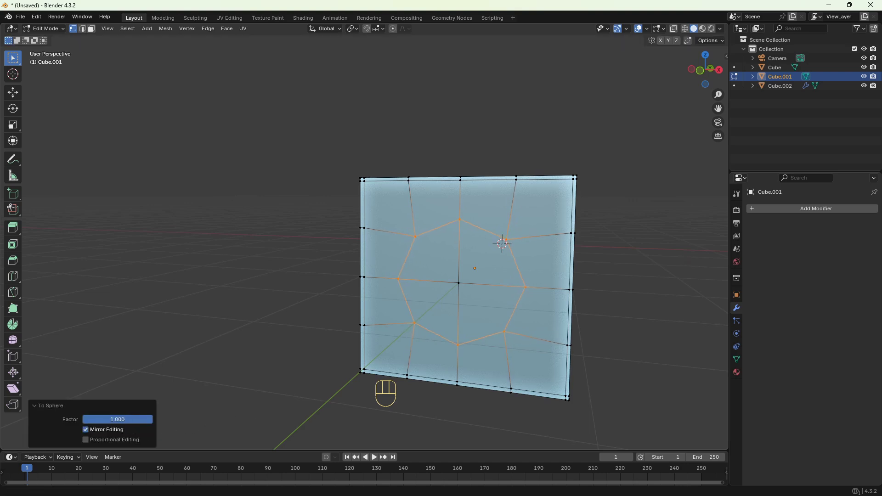
Undo the accidental deselection, then extrude the octagon face inward in face mode to start the recess.
left_click_drag(138, 420, 138, 420)
left_click(519, 355)
key("ctrl+z")
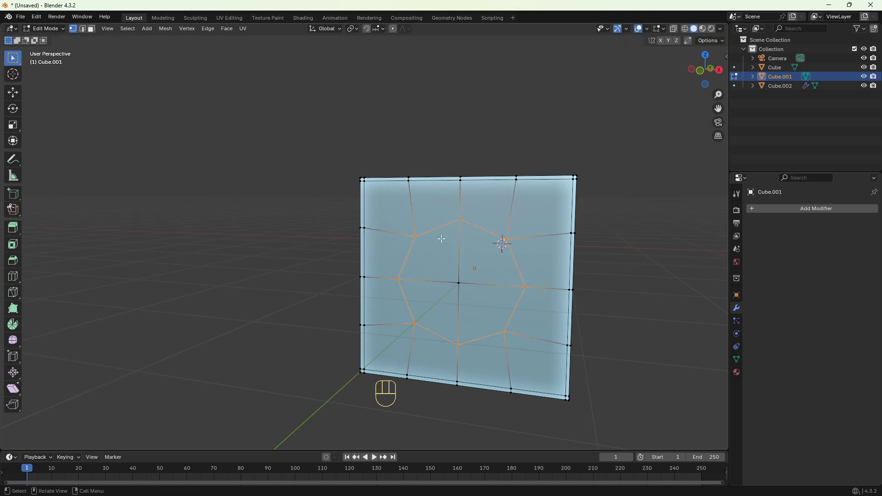
key("3")
key("e")
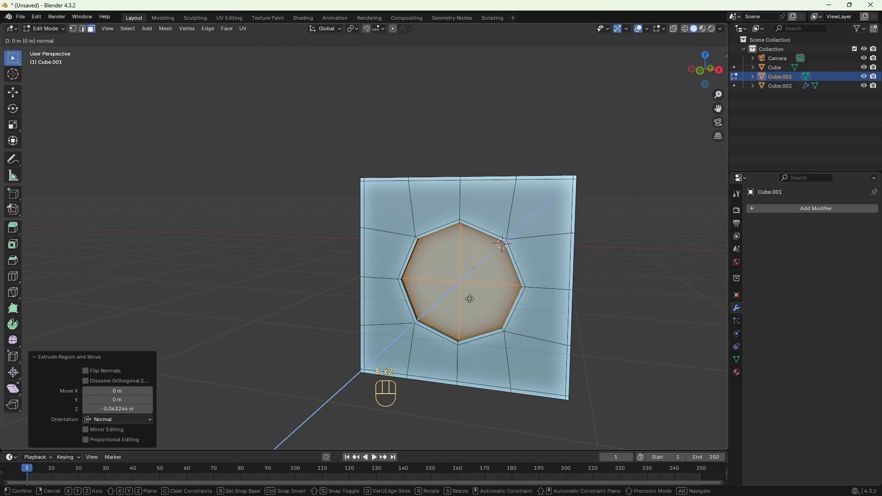
left_click(478, 297)
key("e")
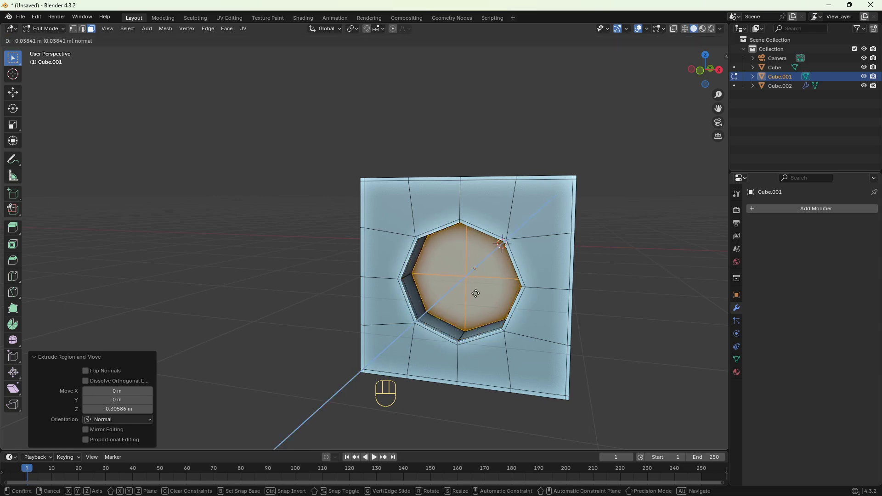